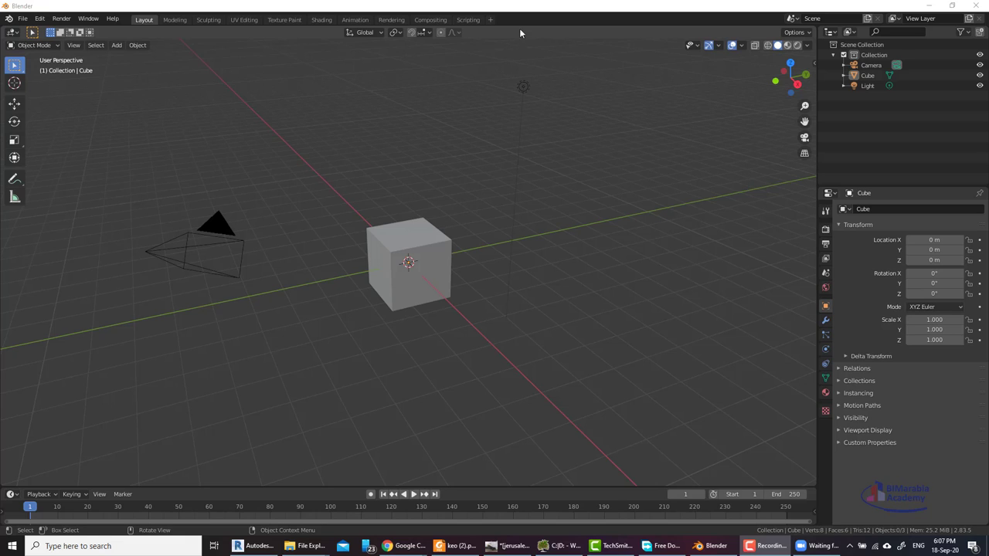
- Add a new Video Editing workspace from the workspace tabs and switch to it
click(490, 19)
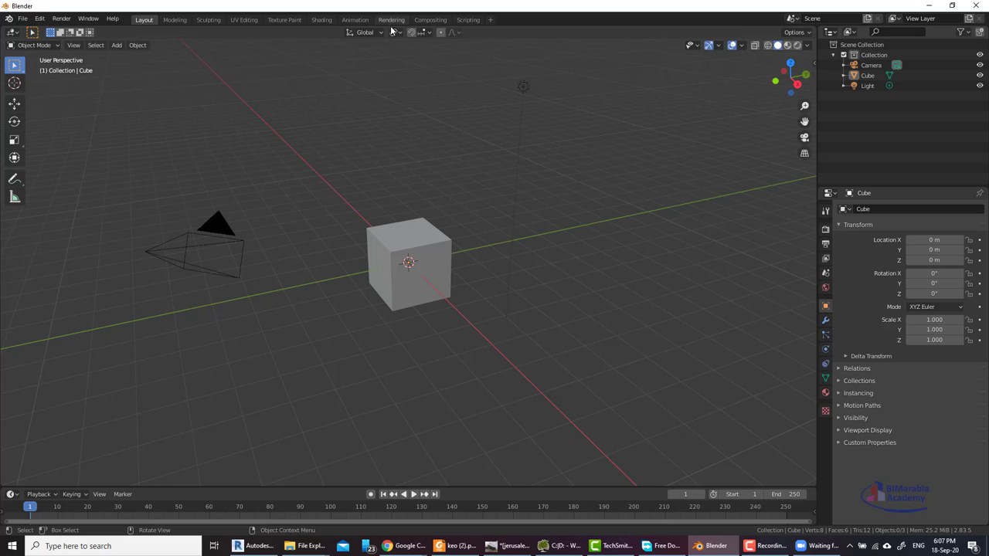
click(489, 21)
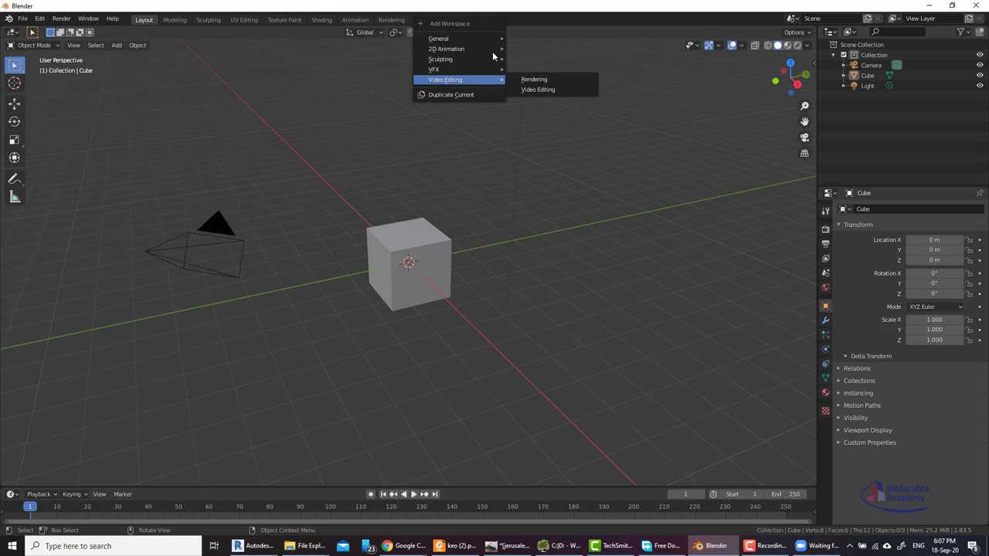
click(547, 90)
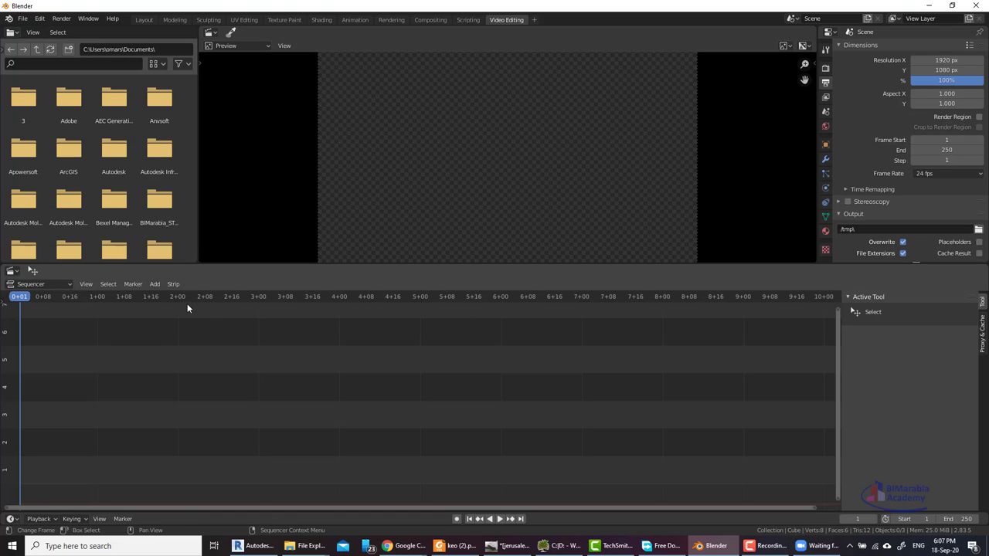
- Add movie strips for '29- Creating views and sheets.mp4' and 'The Winner 4-8-2020.mp4' from drive D:
click(158, 284)
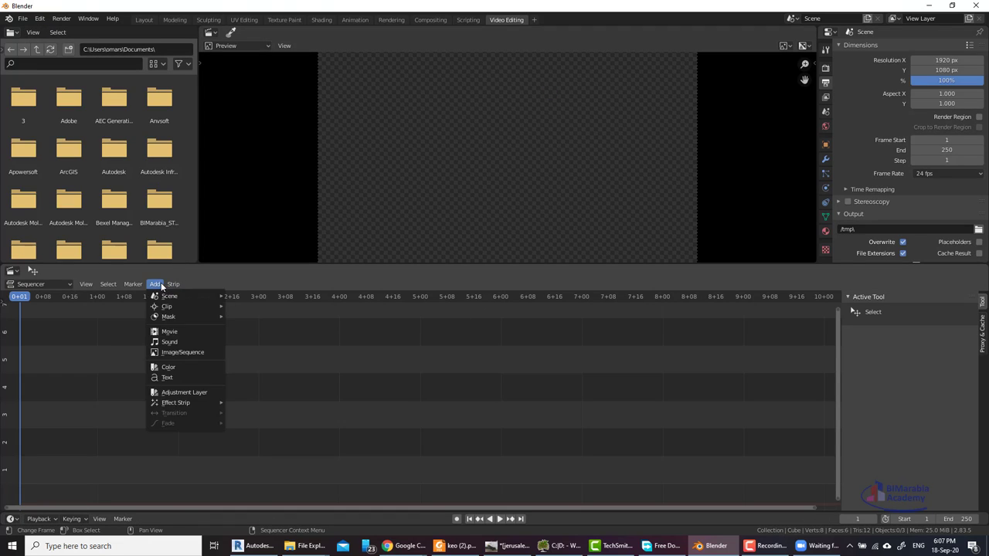
click(188, 330)
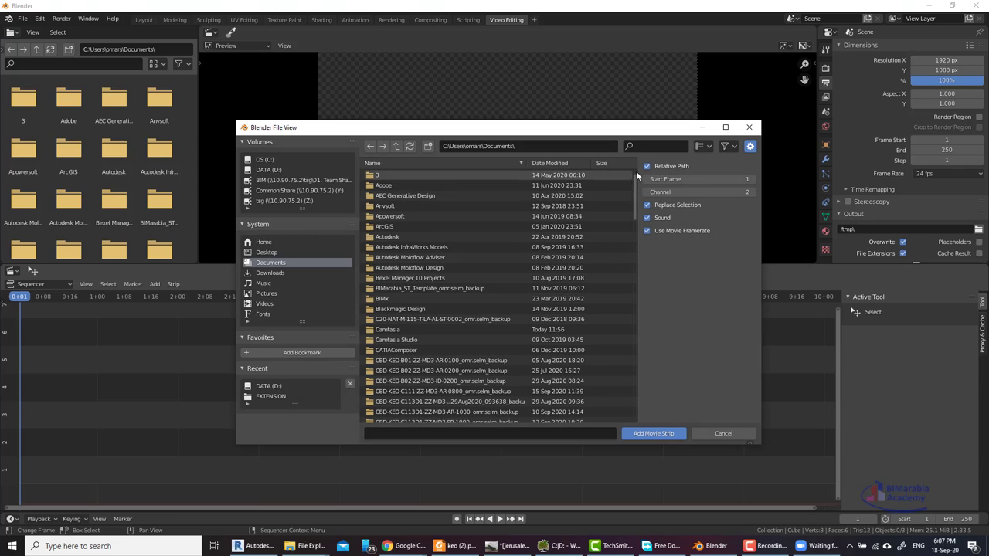
scroll(592, 288, down, 10)
scroll(592, 288, down, 3)
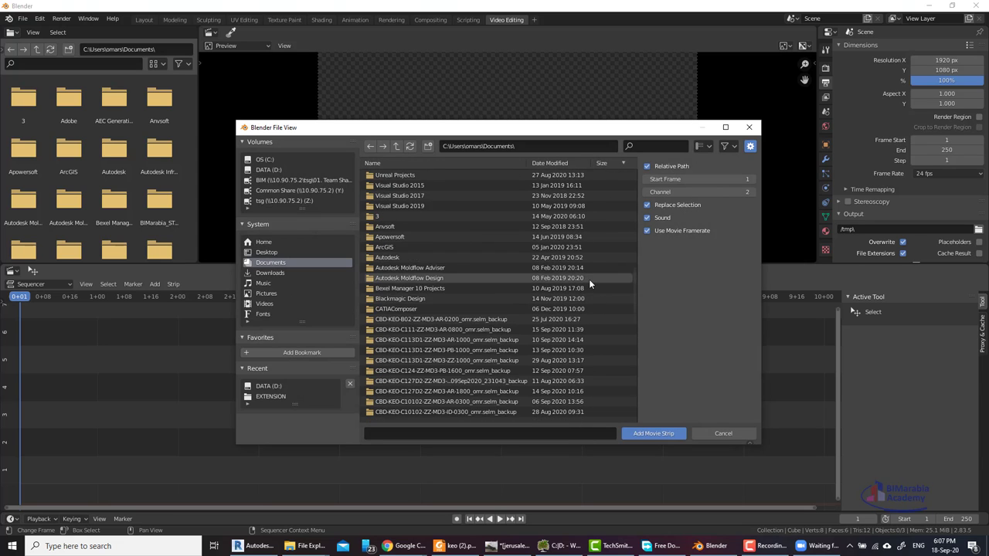
scroll(587, 277, down, 3)
scroll(583, 270, down, 3)
scroll(586, 273, down, 3)
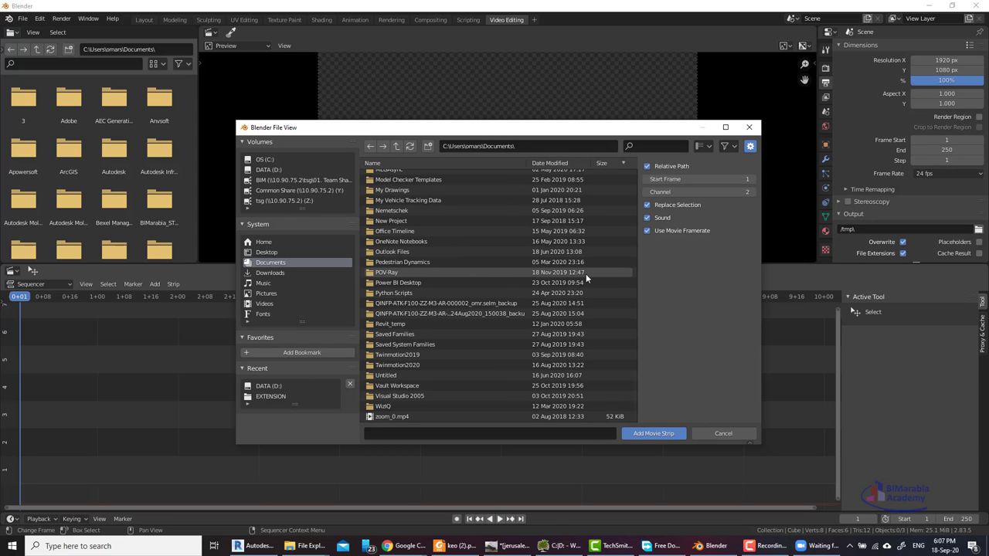
click(269, 171)
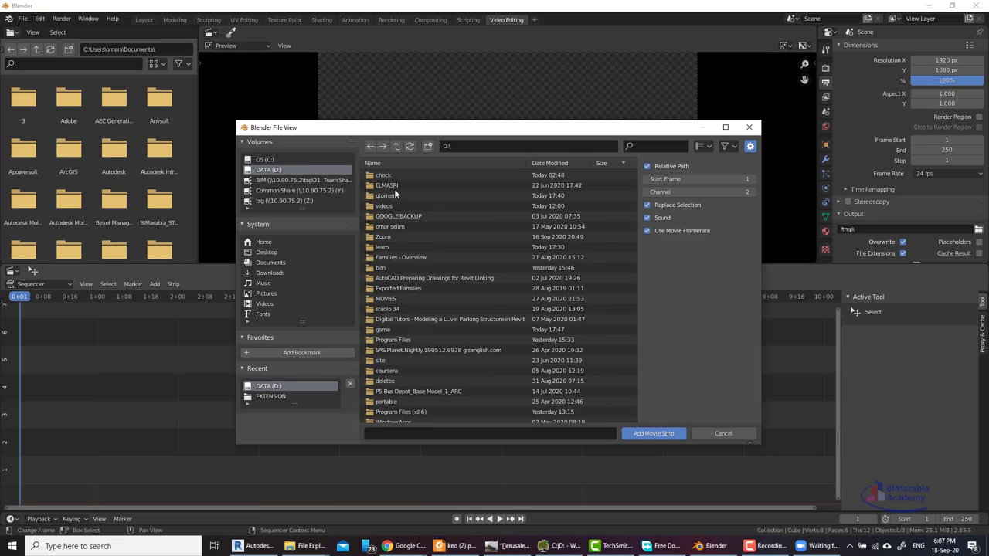
scroll(621, 251, down, 10)
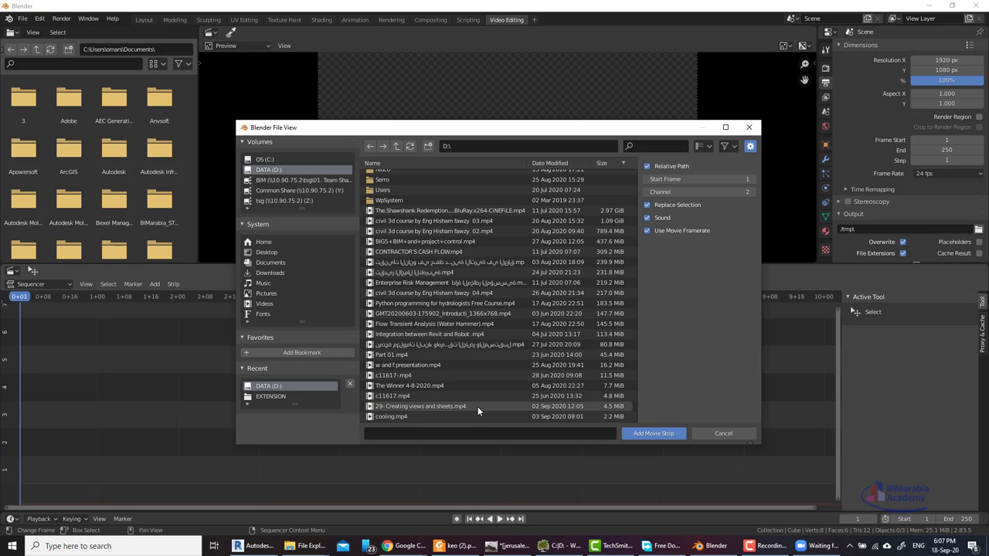
click(416, 405)
ctrl+click(418, 386)
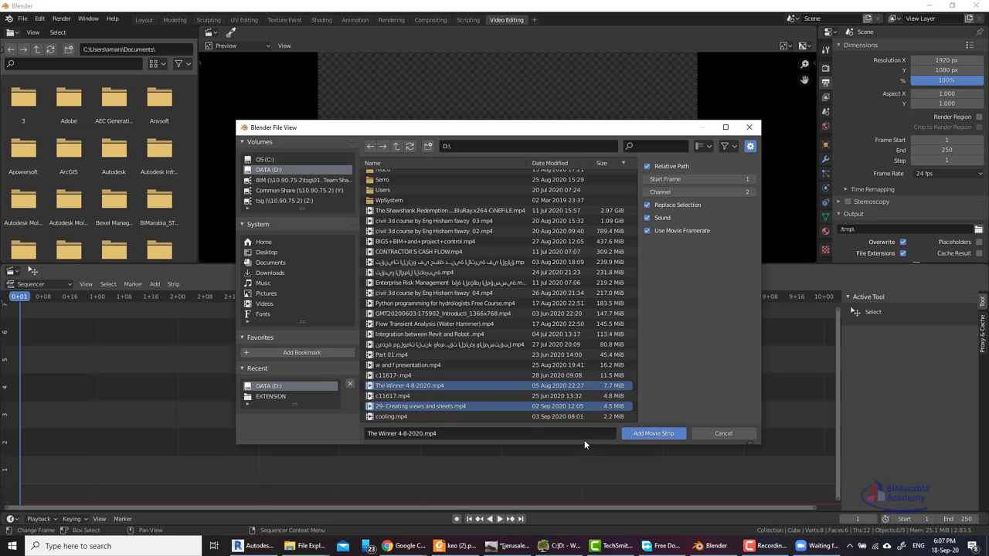
click(652, 434)
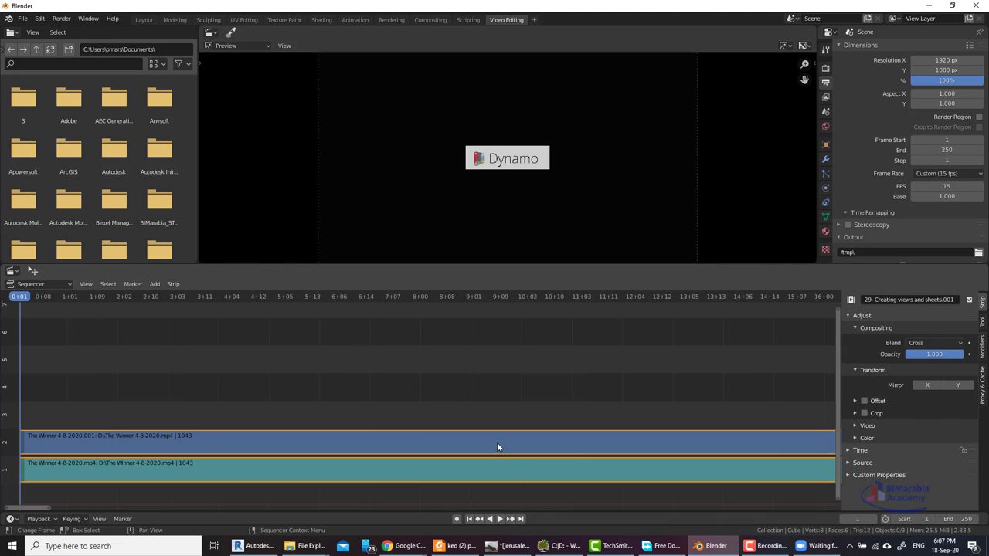
- Zoom out the sequencer timeline to show both clips at full length
scroll(290, 369, down, 1)
scroll(290, 368, down, 2)
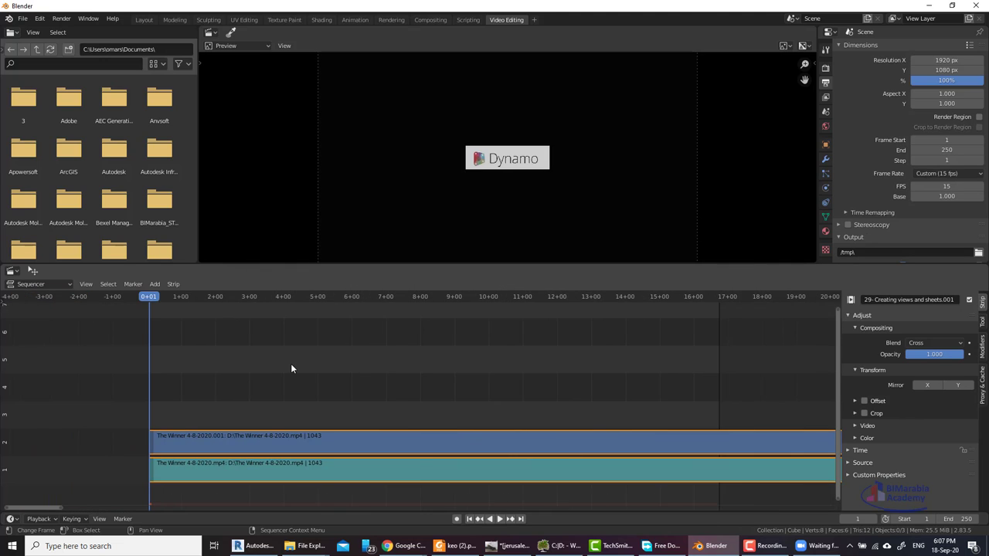
scroll(290, 369, down, 2)
scroll(291, 369, down, 2)
scroll(290, 369, down, 2)
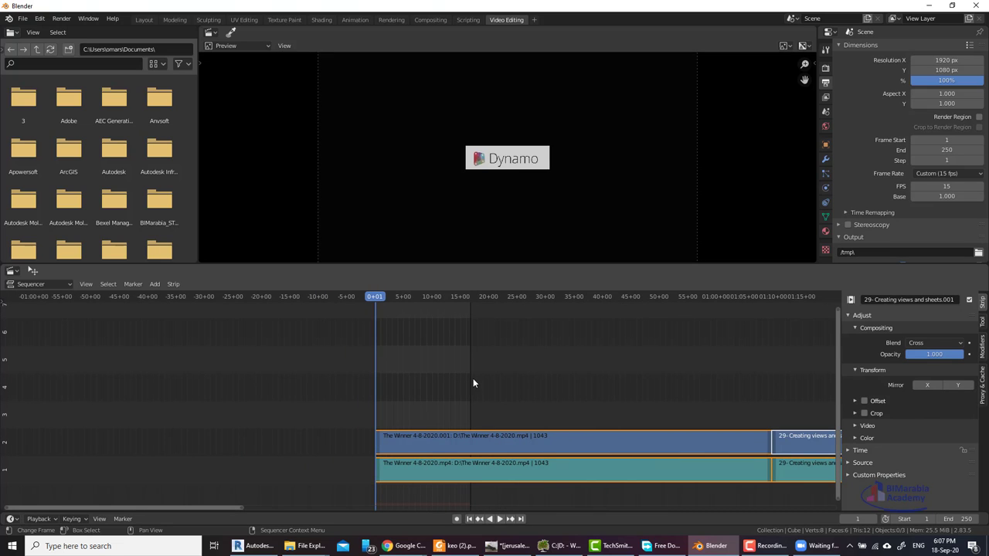
scroll(289, 387, down, 2)
scroll(318, 392, down, 2)
scroll(318, 392, down, 1)
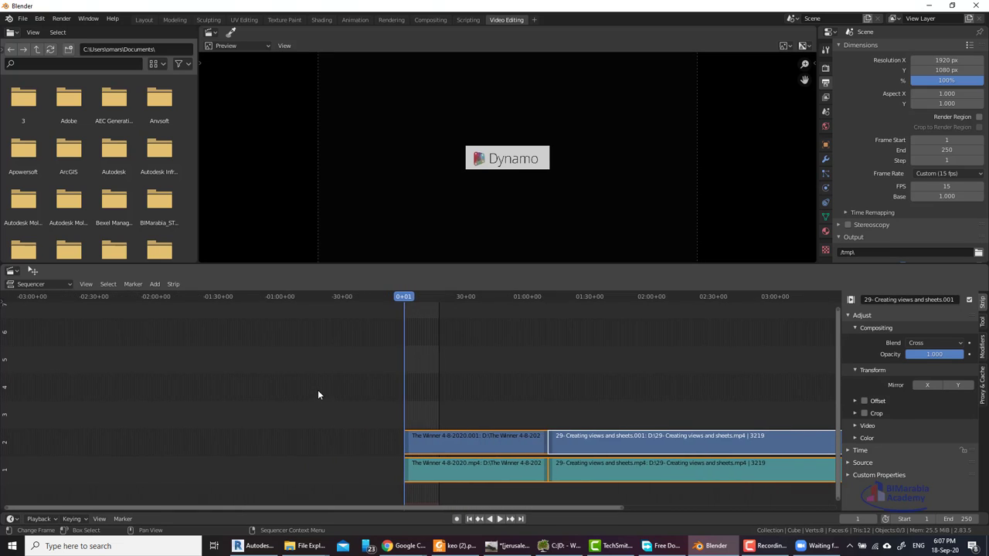
drag(557, 509, 738, 511)
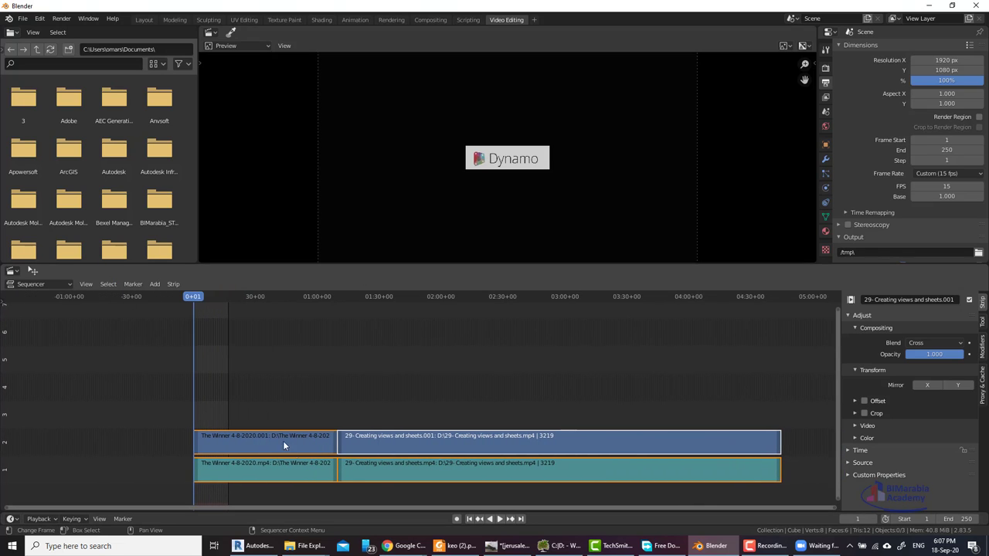
- Play and pause the footage in the preview, then scrub the playhead further in
click(501, 520)
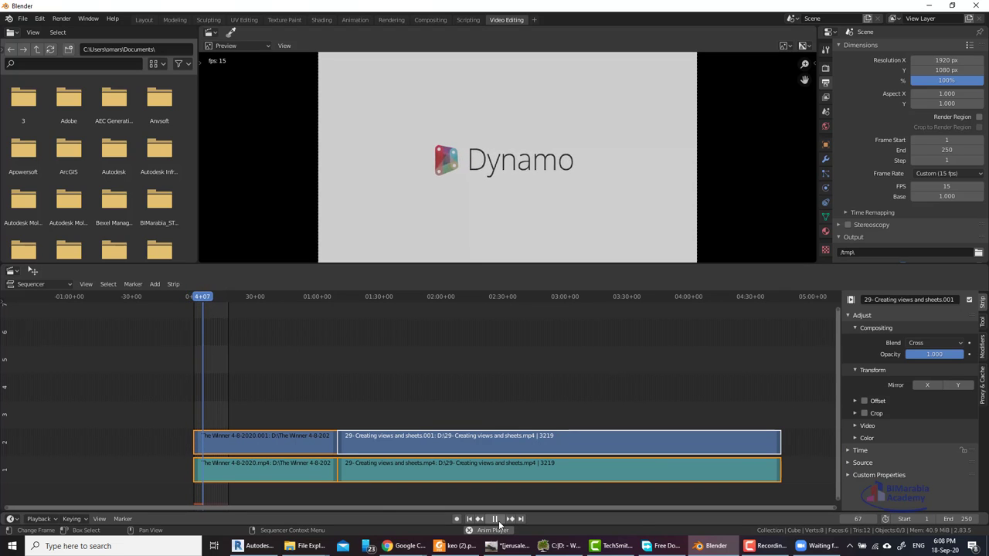
click(495, 519)
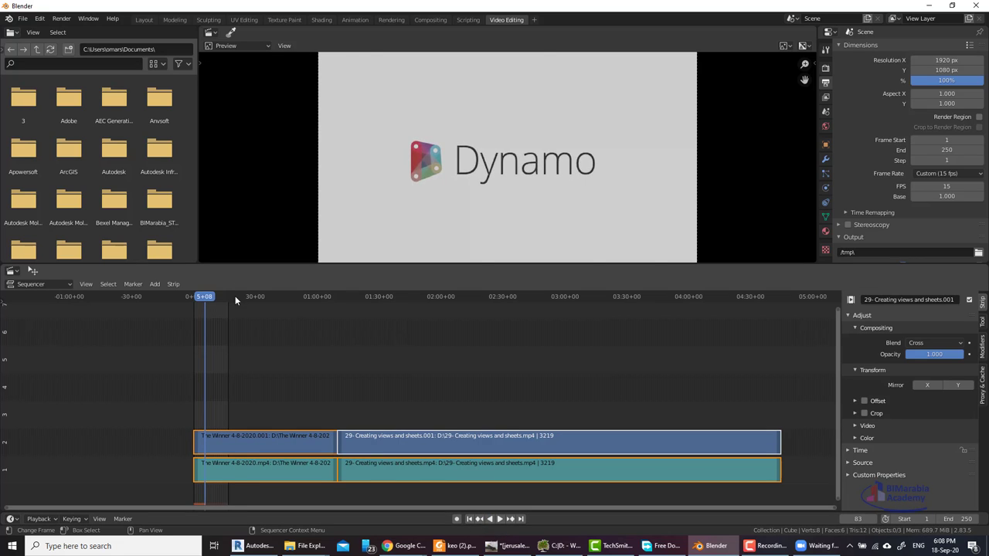
mouse_move(235, 296)
mouse_down()
mouse_move(658, 305)
mouse_move(394, 316)
mouse_move(380, 387)
mouse_up()
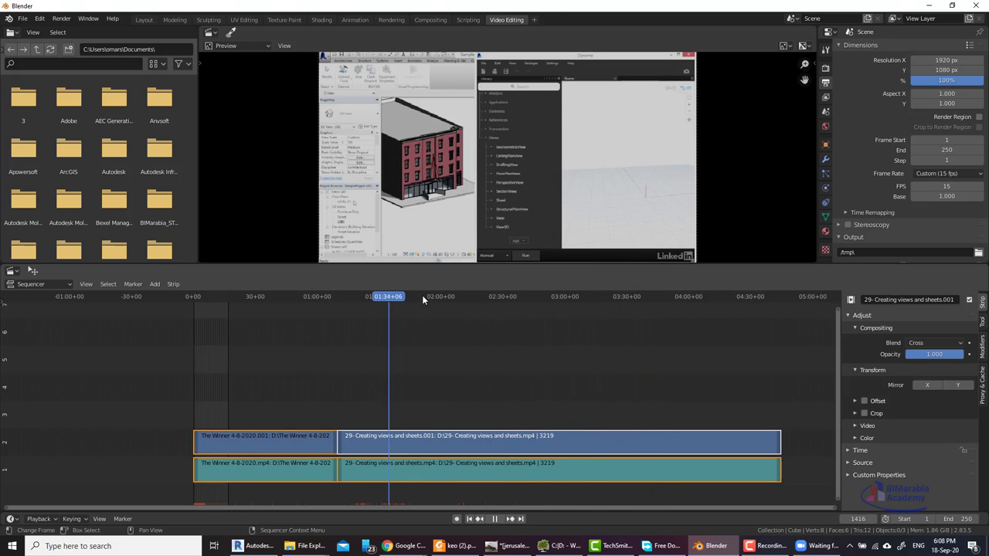
- Trim both strips of the second movie so they end at 02:49
drag(422, 296, 543, 302)
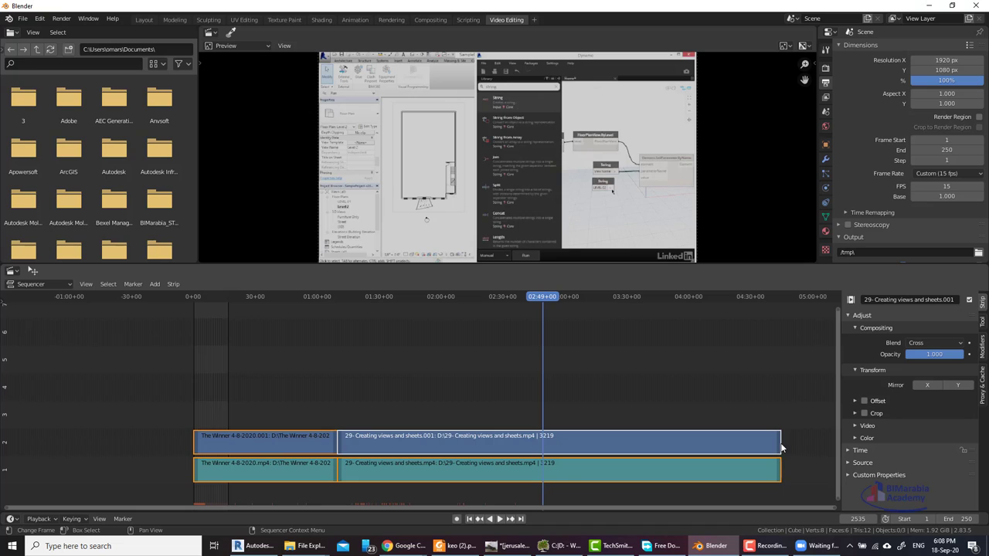
drag(780, 446, 549, 447)
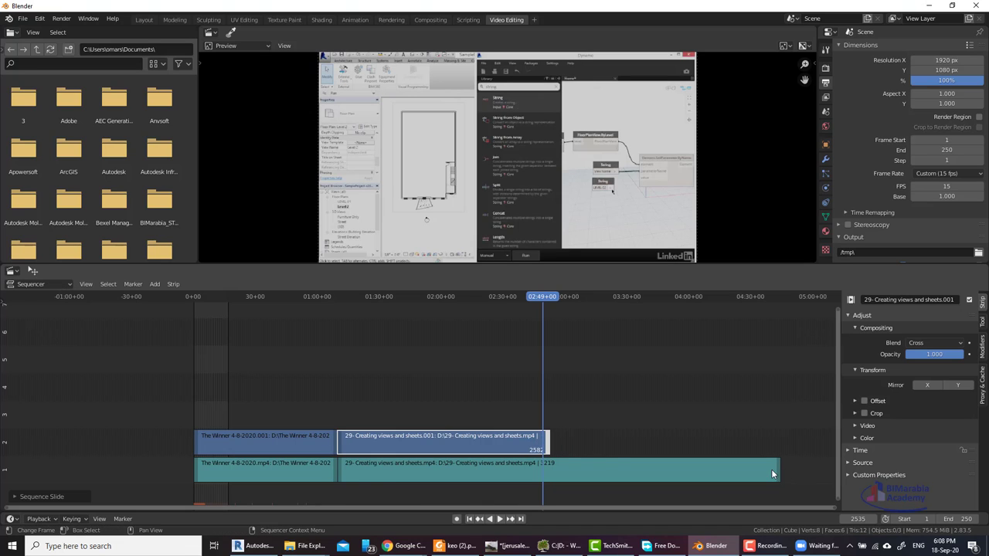
drag(772, 473, 545, 478)
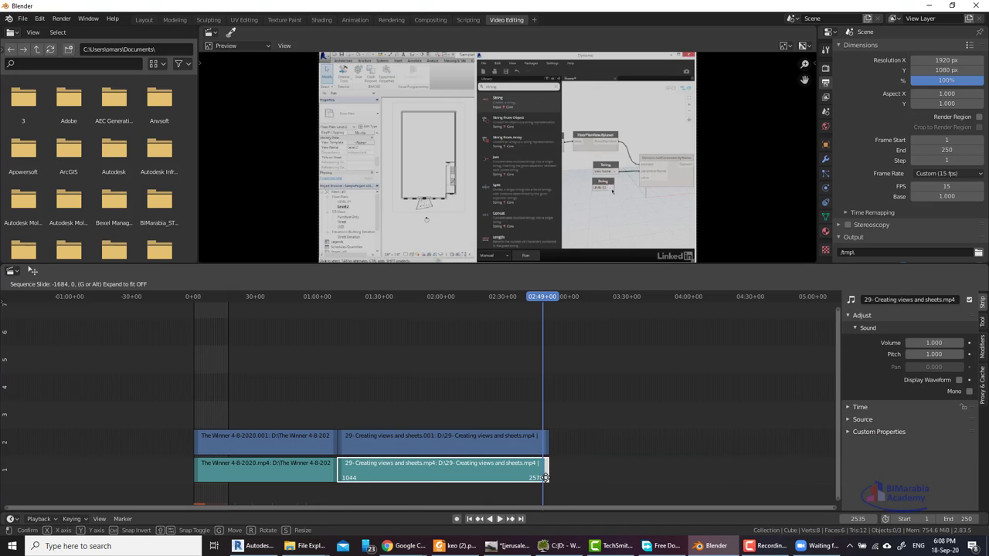
- Split the second movie's strips at 01:42 and at 02:07
drag(542, 297, 408, 298)
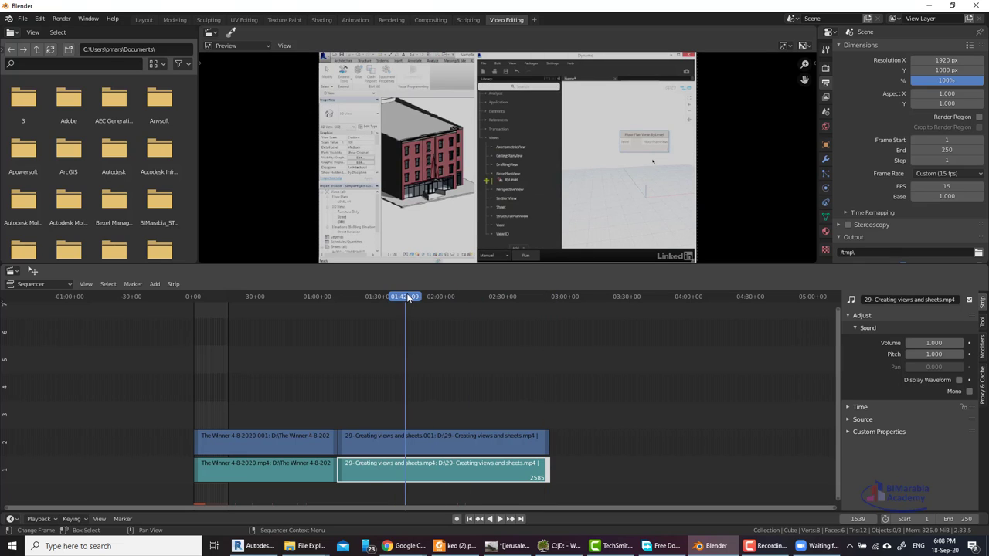
right_click(408, 298)
click(393, 296)
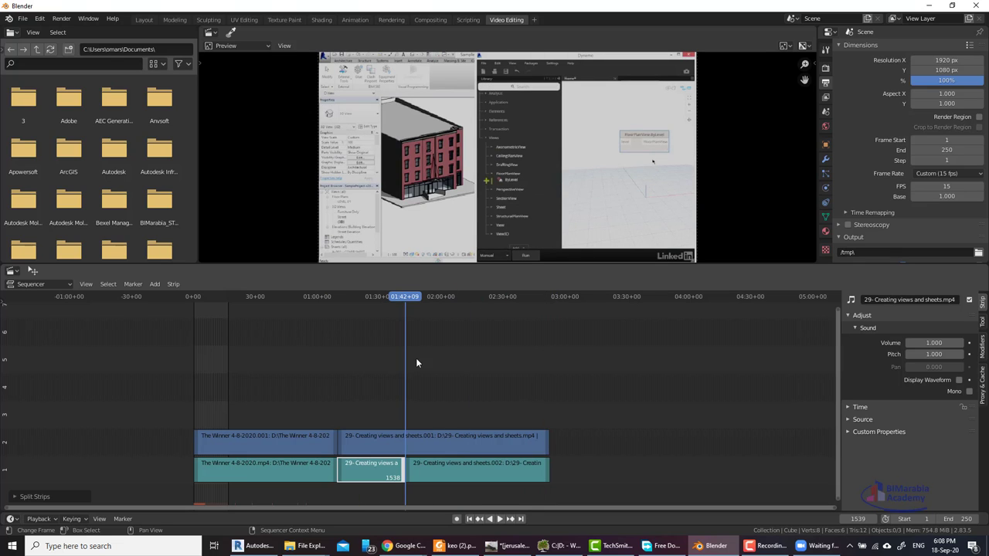
click(451, 438)
right_click(398, 293)
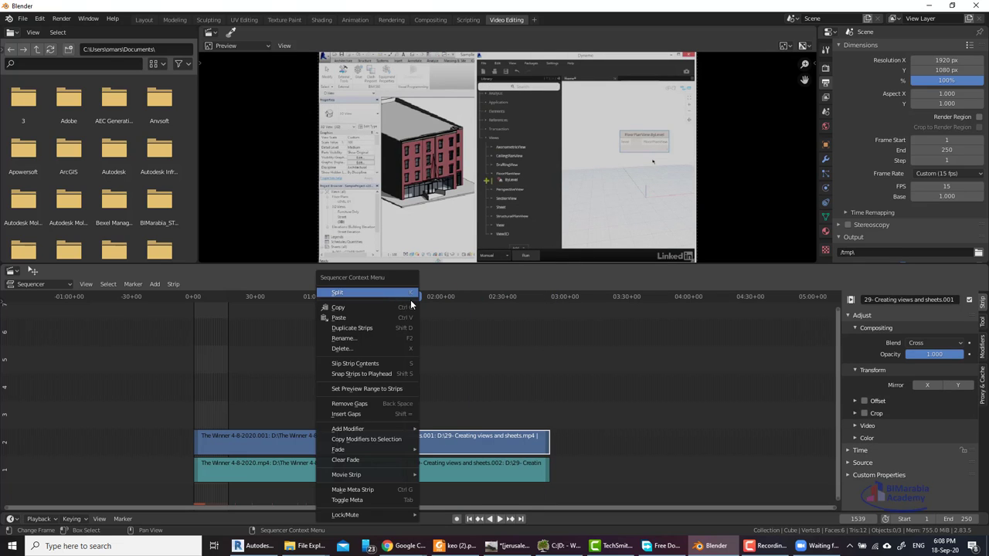
click(385, 294)
shift+click(451, 462)
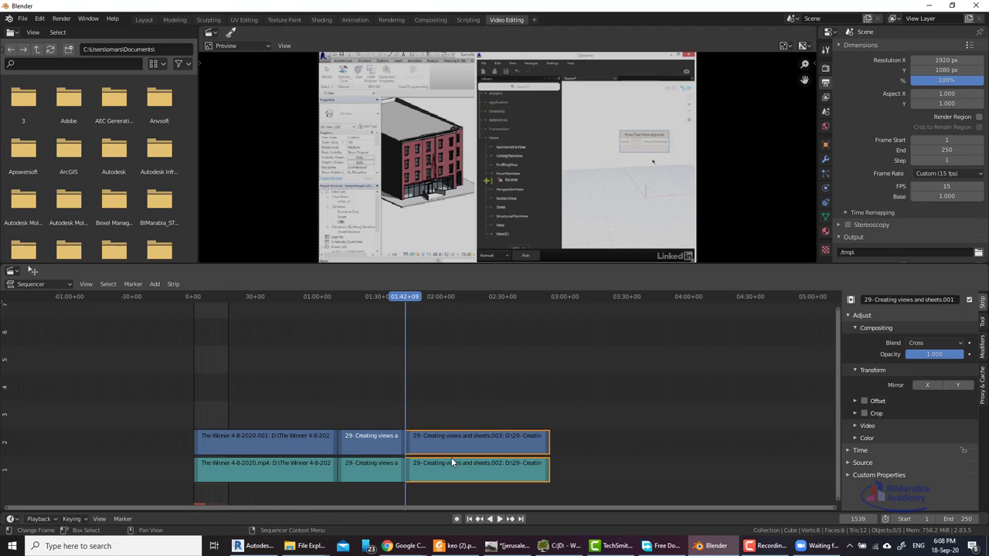
drag(412, 300, 457, 301)
right_click(457, 301)
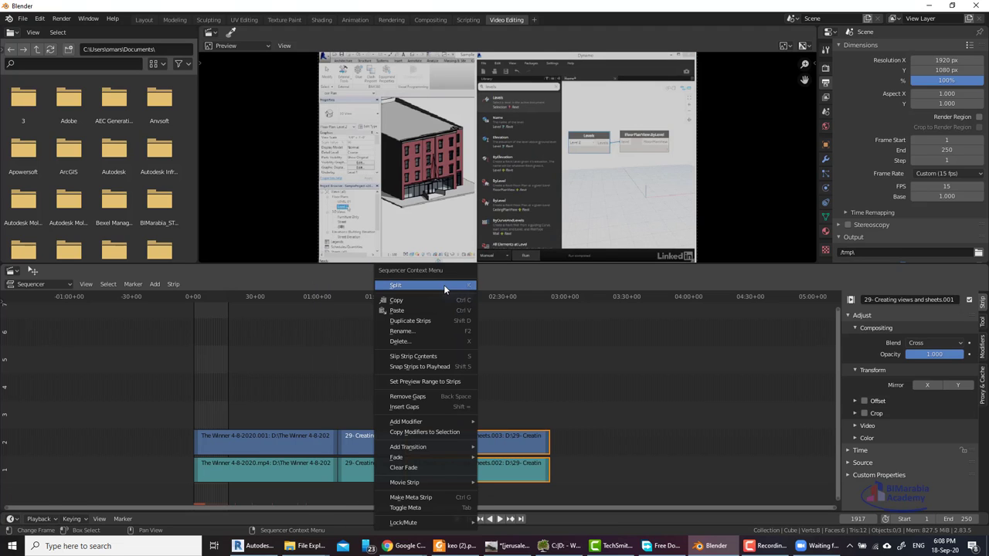
click(444, 285)
- Erase the middle pieces between the cuts and start moving the remaining tail pieces
drag(433, 403, 418, 492)
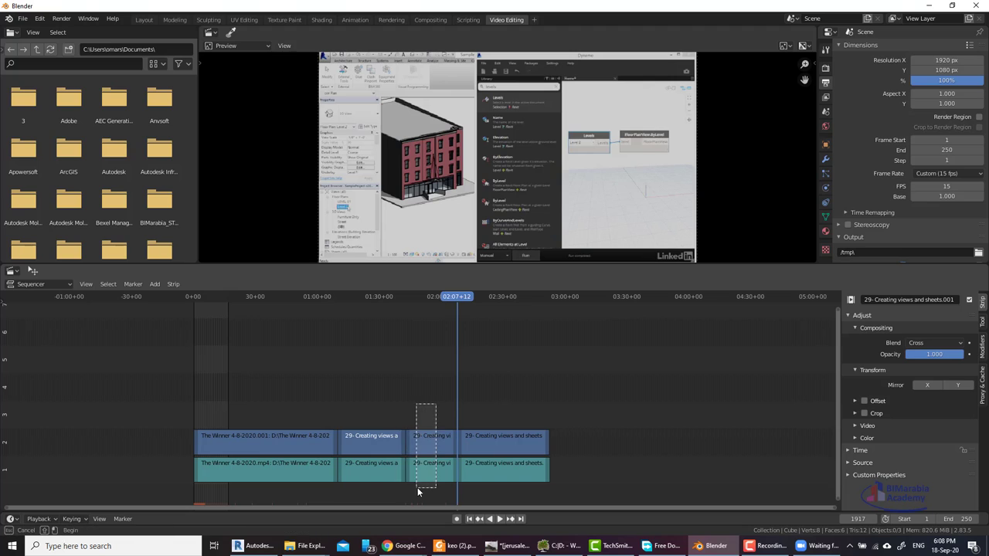
key(x)
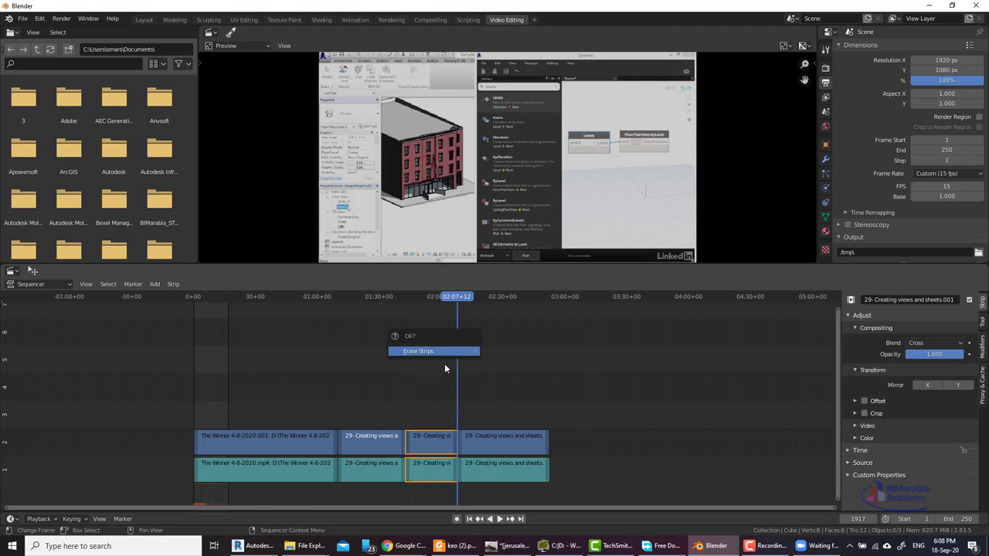
click(432, 351)
drag(535, 398, 494, 488)
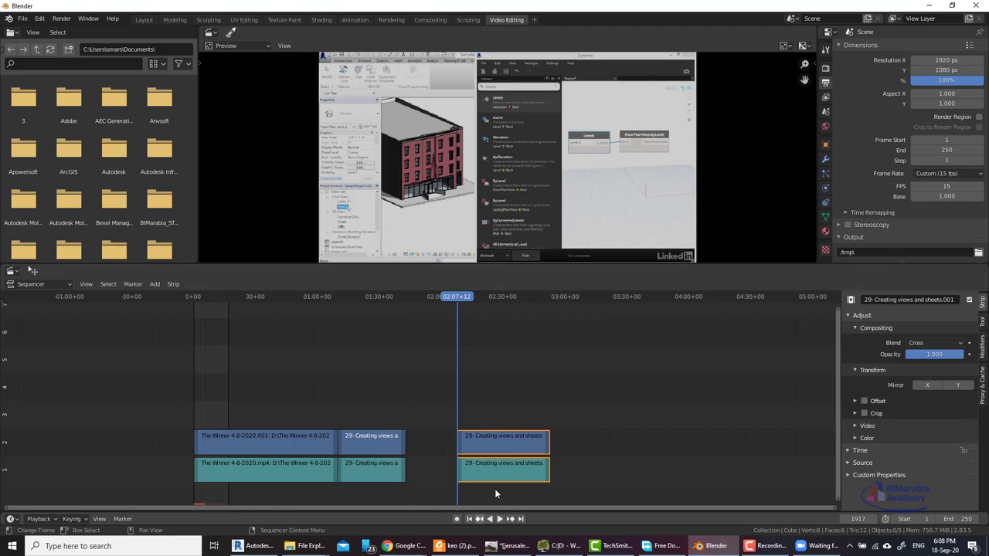
mouse_move(472, 443)
mouse_down()
mouse_move(436, 458)
mouse_move(390, 392)
mouse_up()
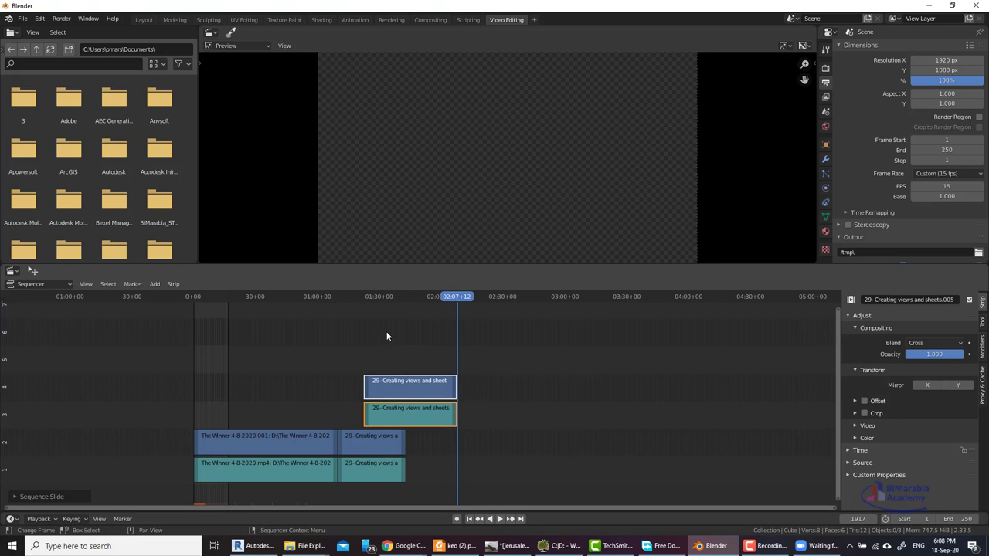
- Play the clips from 01:34 to preview the edit
drag(364, 296, 388, 298)
key(space)
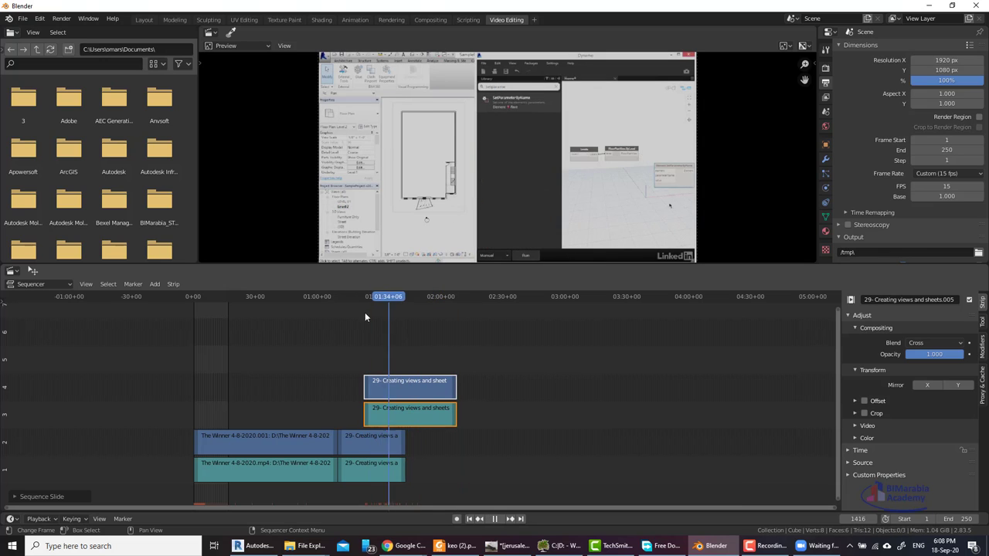
key(Escape)
- Move the upper tutorial strips down onto channels 1–2, right after the other clips
key(g)
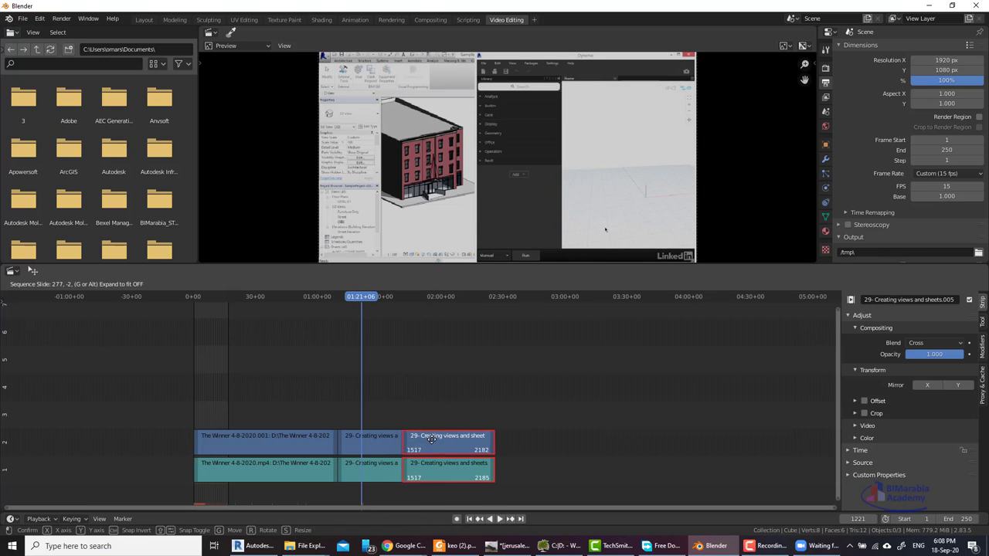
click(435, 439)
click(154, 285)
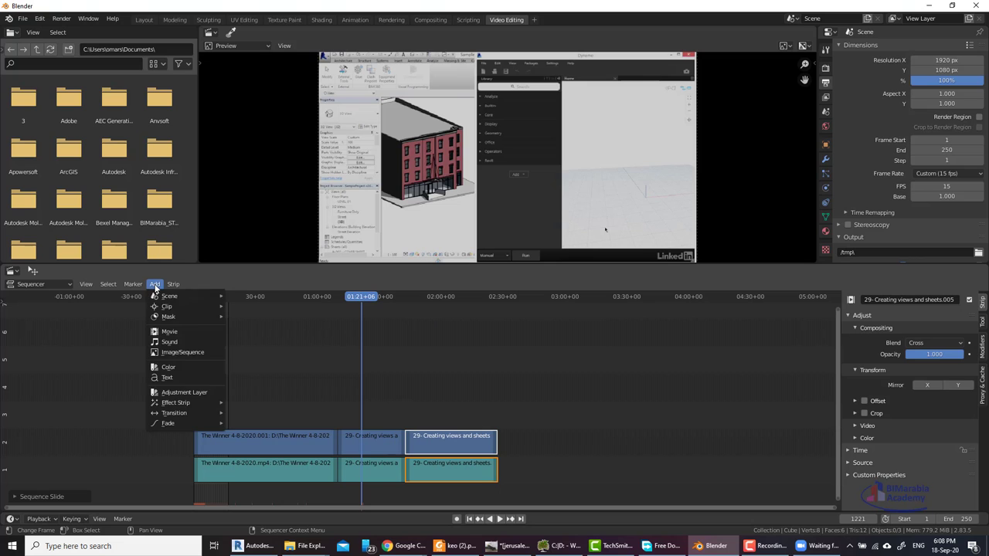
- Add the Revit Workshop banner JPG as an image strip at the playhead
click(196, 353)
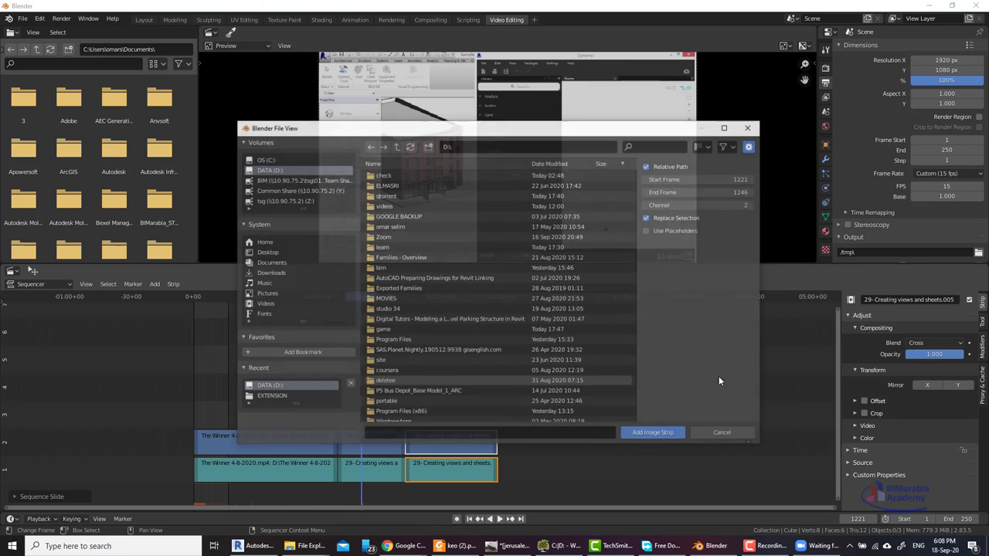
scroll(537, 377, down, 10)
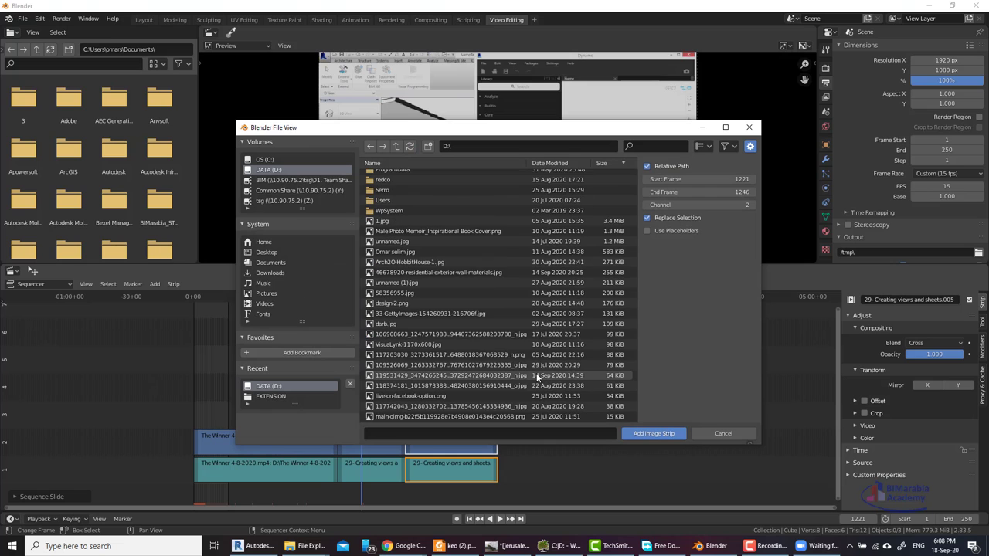
click(407, 252)
click(657, 433)
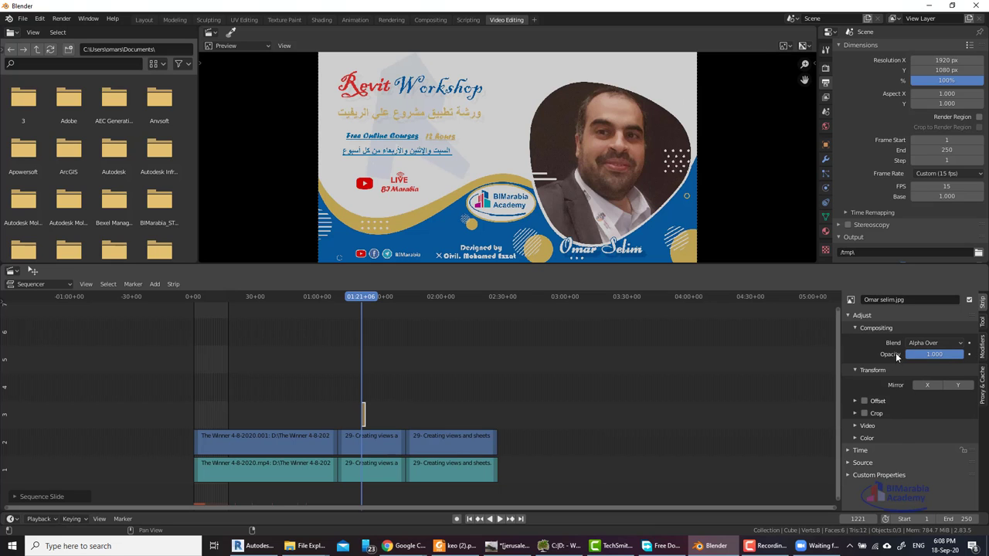
- Lower the image strip's opacity to 0.252 and shift it slightly later
drag(934, 354, 920, 354)
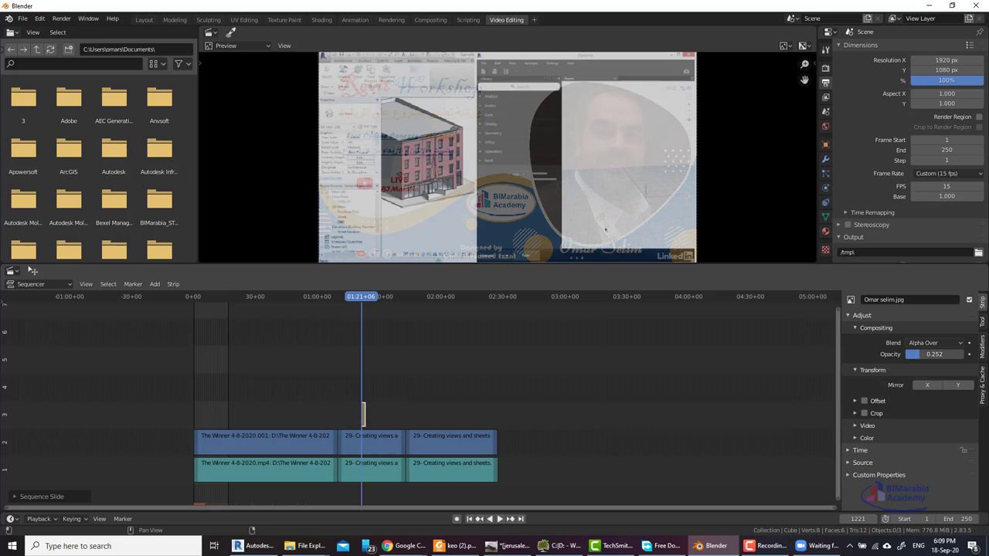
click(364, 419)
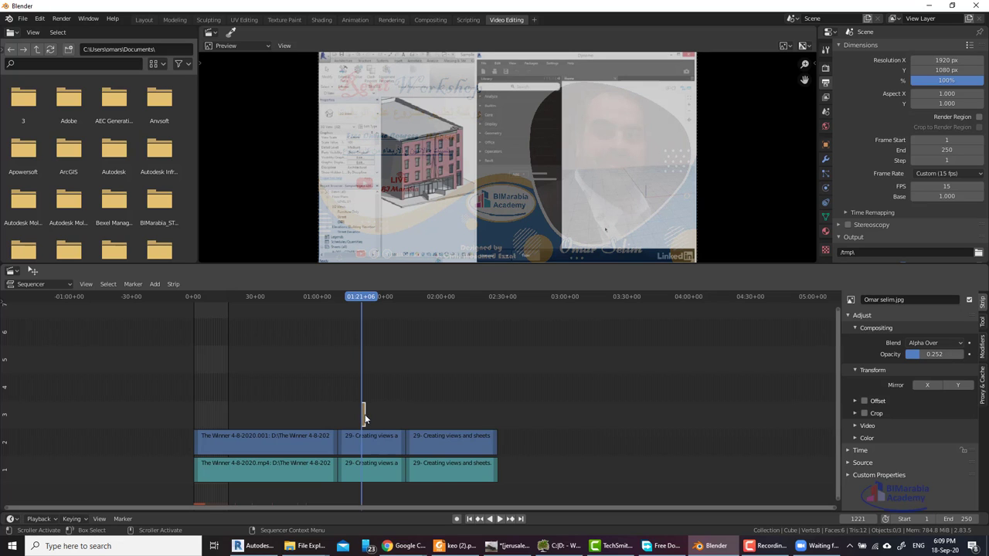
drag(364, 415, 367, 418)
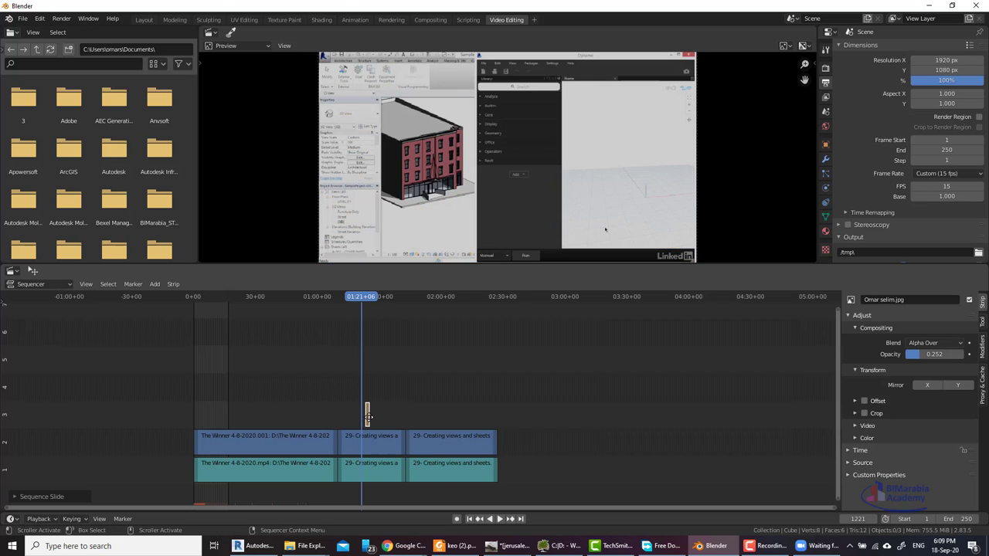
scroll(368, 418, up, 2)
scroll(353, 417, up, 2)
scroll(309, 419, up, 2)
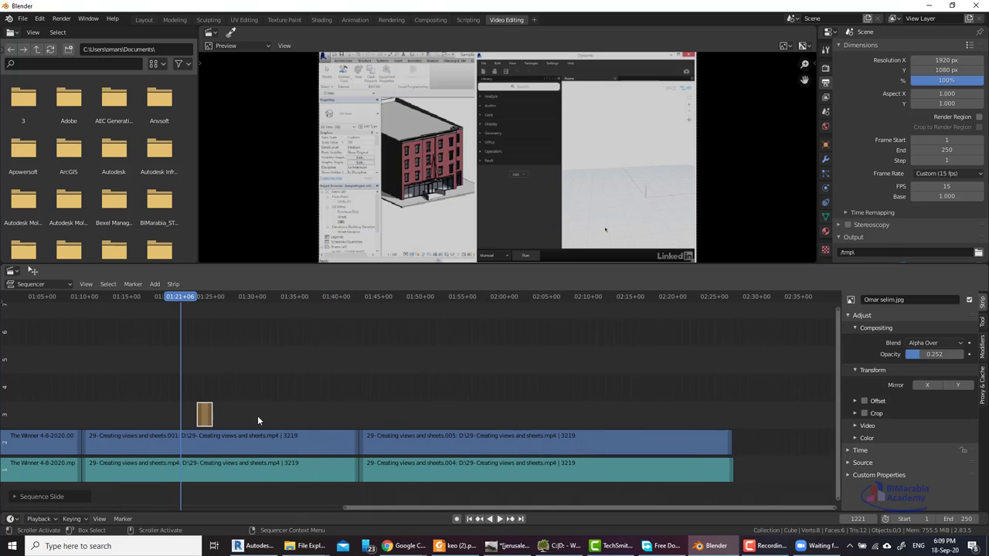
click(206, 417)
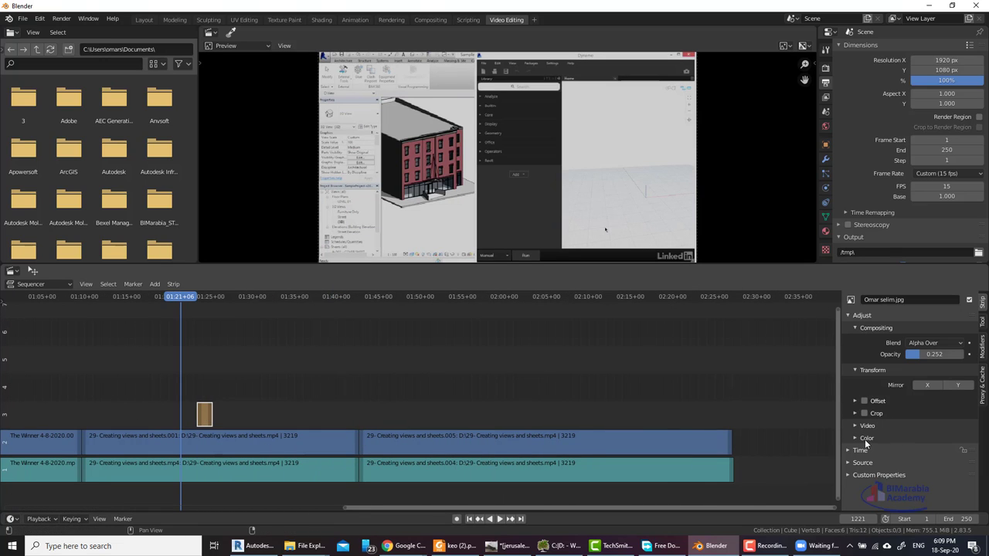
- Set the image strip's blend mode to Value and preview the overlay at 01:24
click(945, 343)
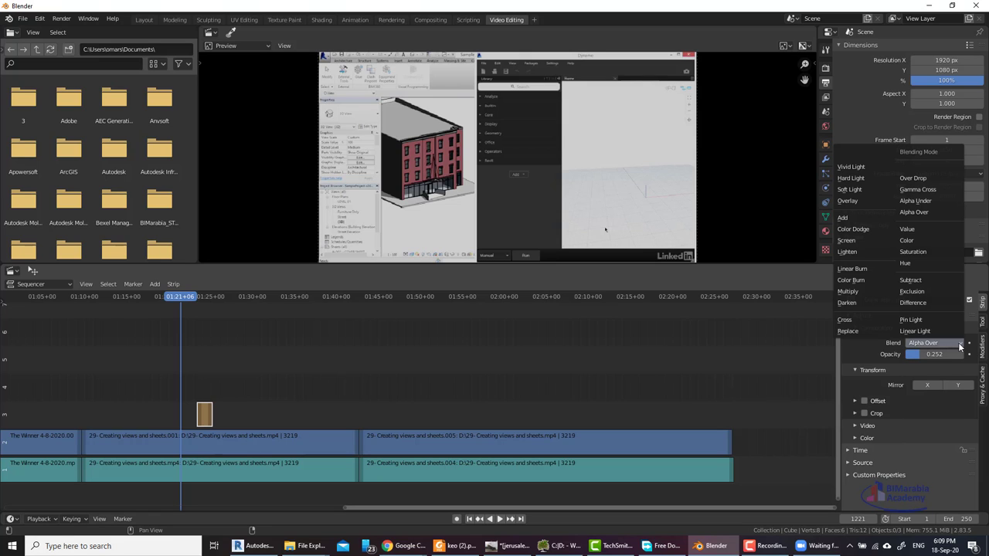
click(915, 227)
drag(188, 303, 206, 305)
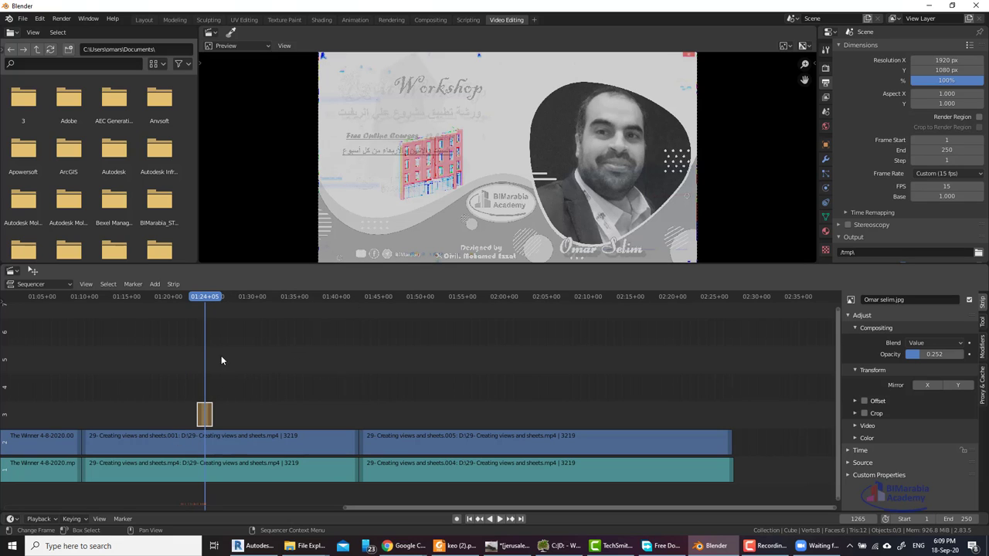
- In the Time panel, place the image strip on channel 10 starting at frame 1262
click(860, 450)
drag(939, 478, 911, 478)
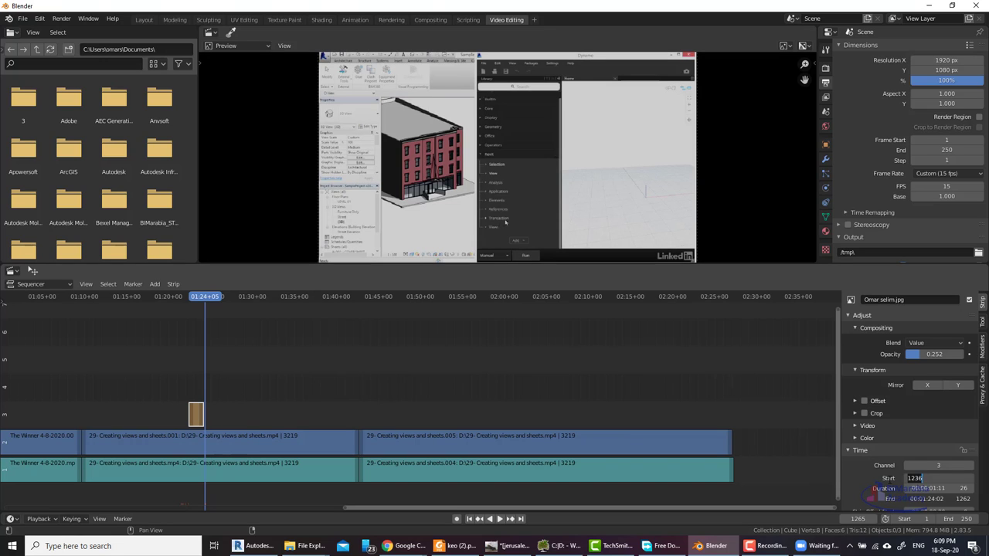
text(1275)
key(Return)
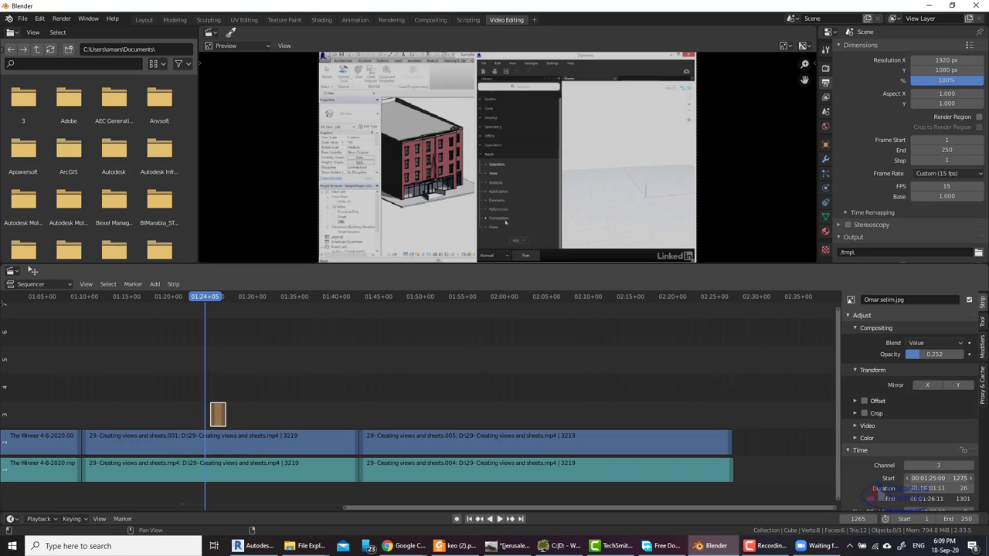
drag(939, 479, 911, 479)
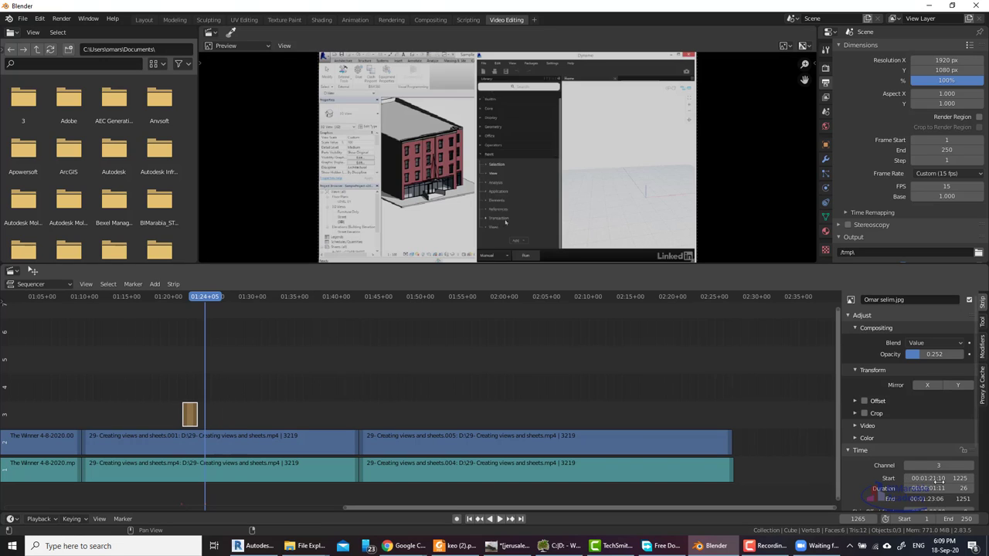
click(935, 466)
text(10)
key(Return)
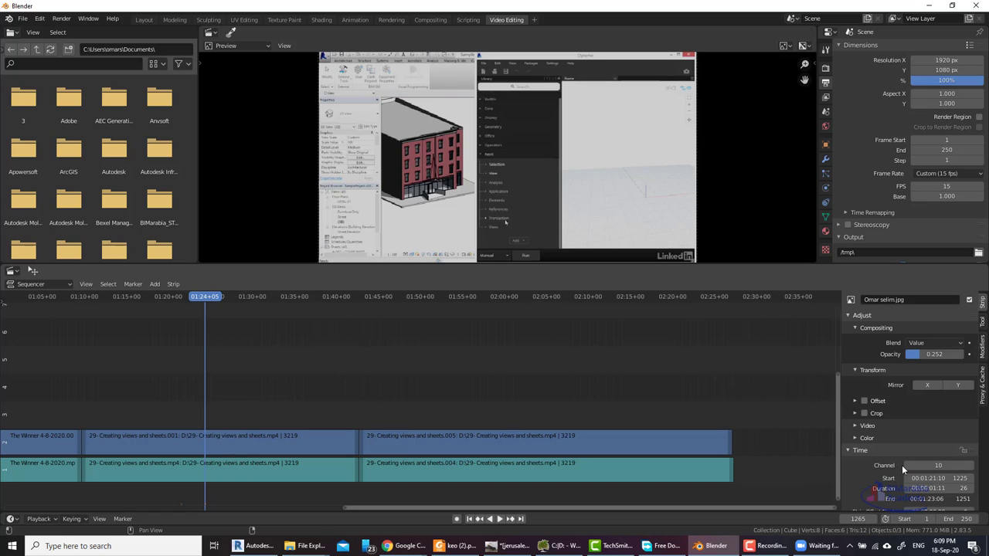
drag(939, 478, 966, 478)
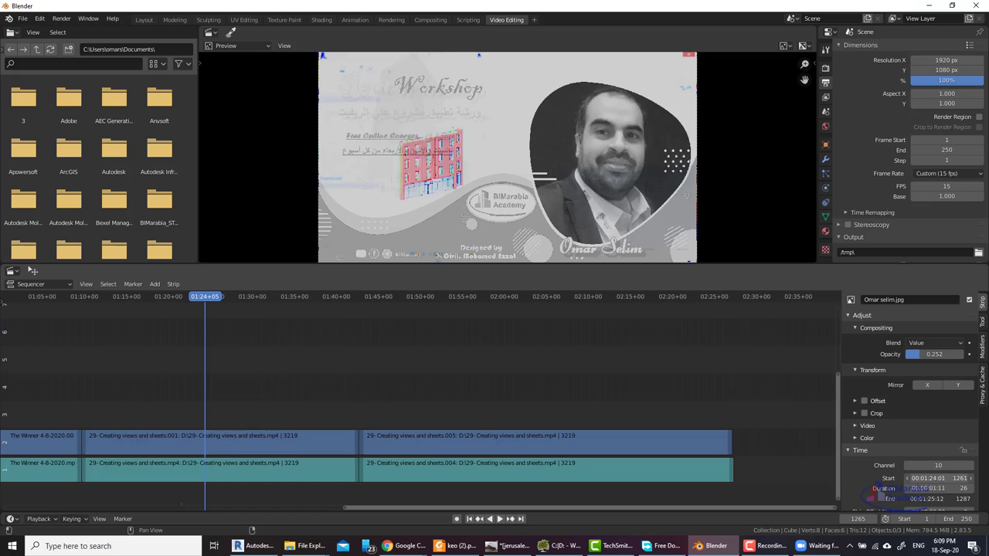
ctrl+scroll(425, 353, down, 2)
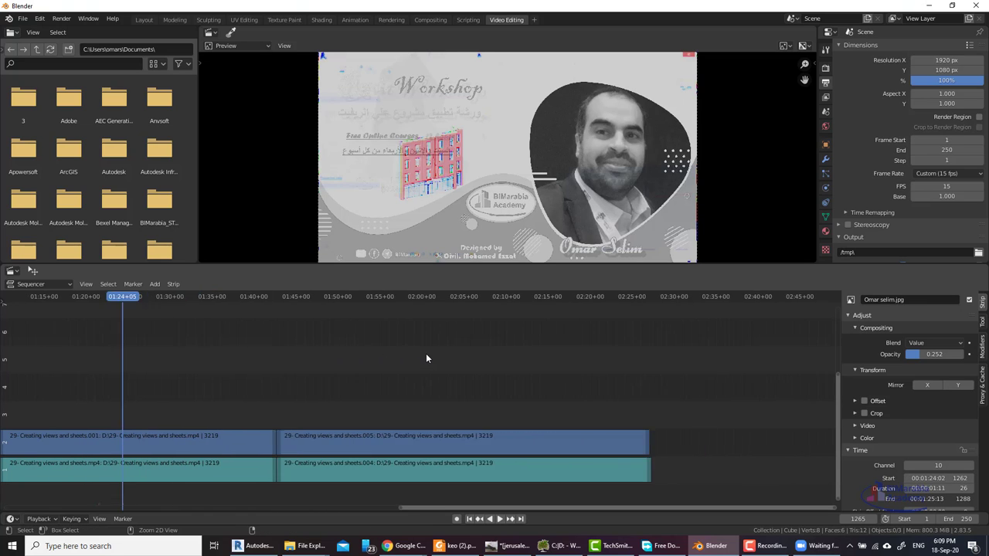
scroll(426, 353, down, 2)
scroll(427, 351, down, 2)
scroll(428, 349, down, 2)
scroll(429, 349, down, 2)
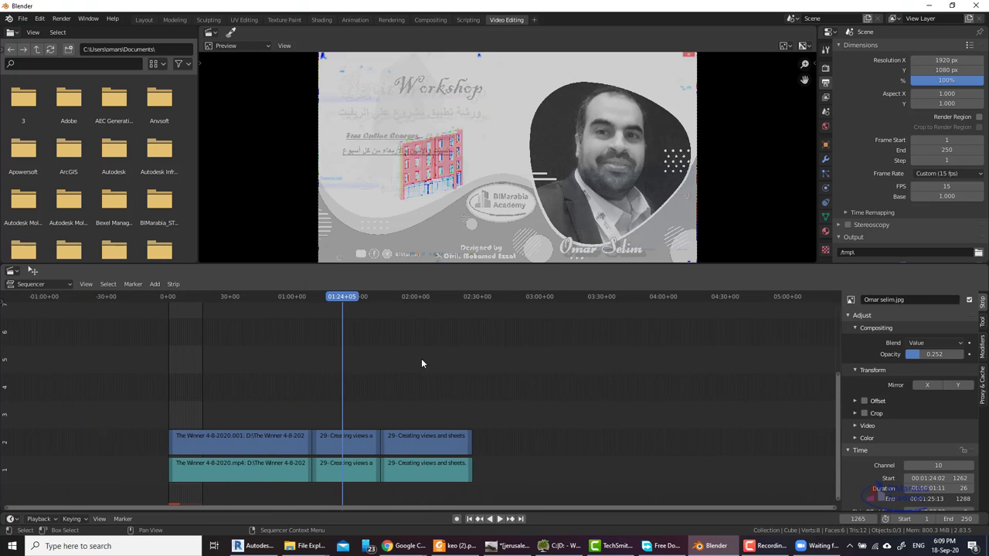
scroll(306, 357, down, 2)
scroll(331, 397, up, 2)
scroll(329, 400, up, 3)
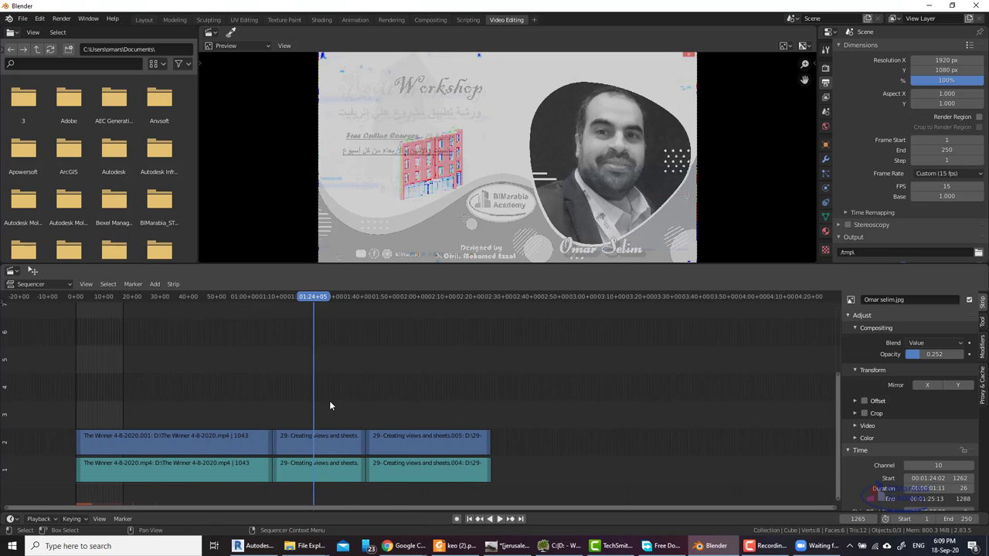
scroll(329, 400, up, 1)
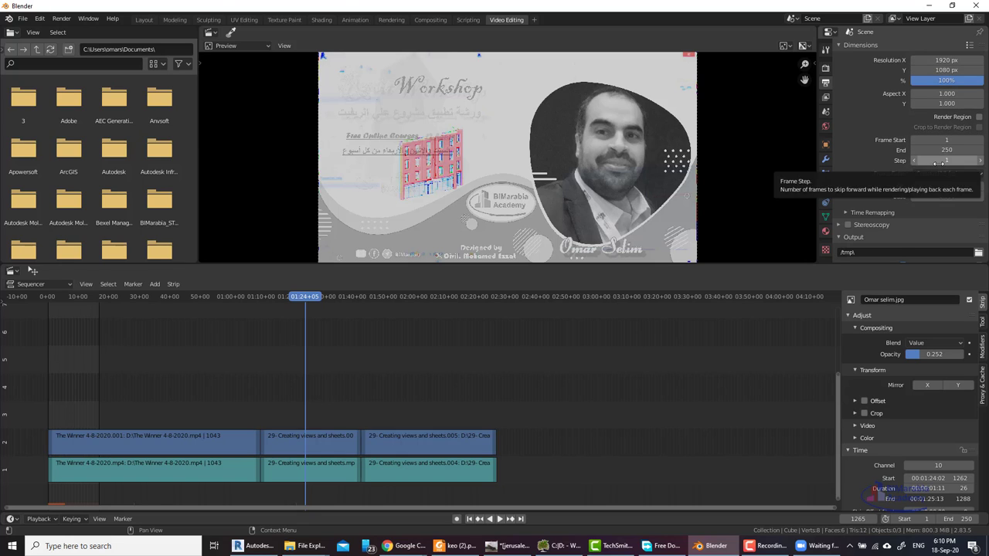
- Raise the frame rate in Output Properties from 15 to 17 fps
scroll(936, 218, down, 2)
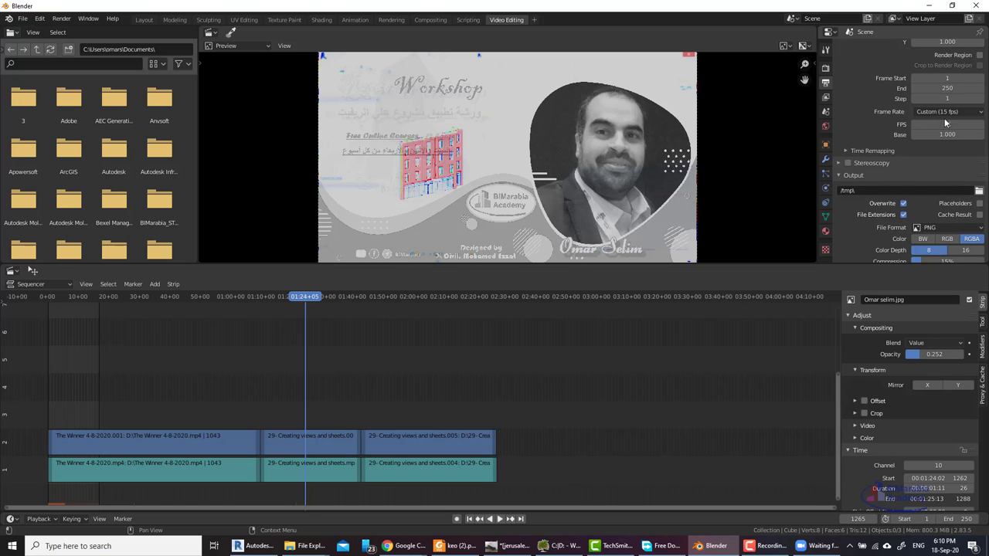
mouse_move(948, 125)
mouse_down()
mouse_move(966, 124)
mouse_move(886, 157)
mouse_up()
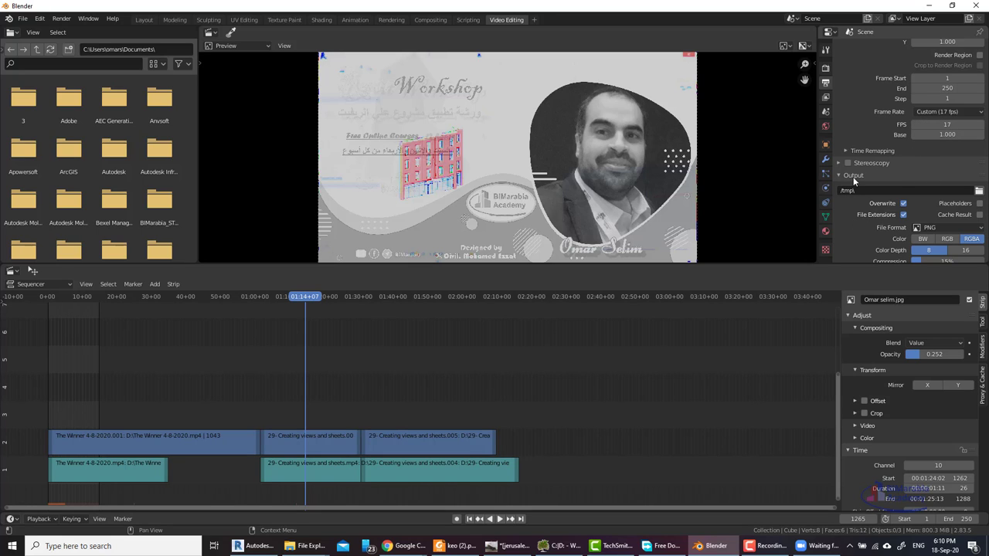
- Switch the output file format from PNG to AVI JPEG, keeping 90% quality
click(979, 190)
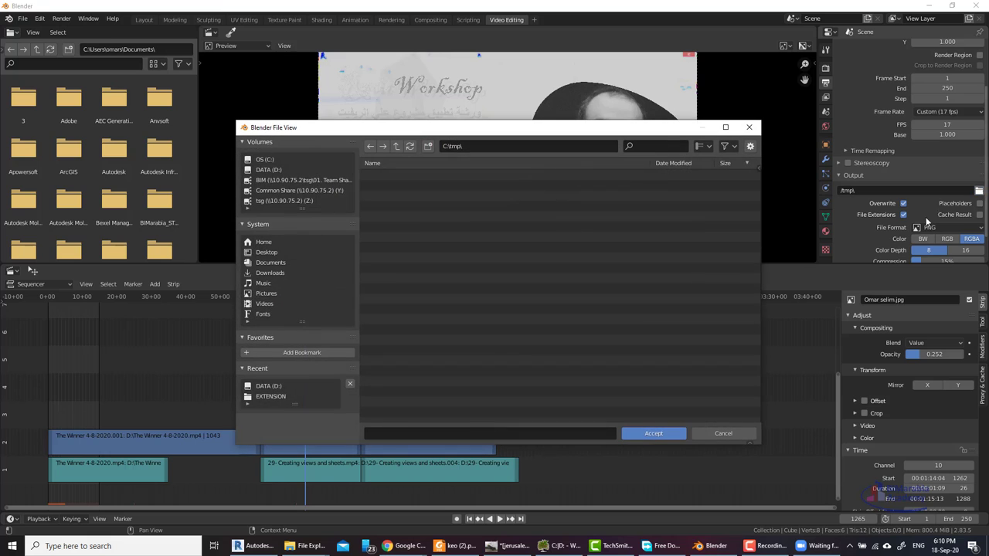
click(749, 127)
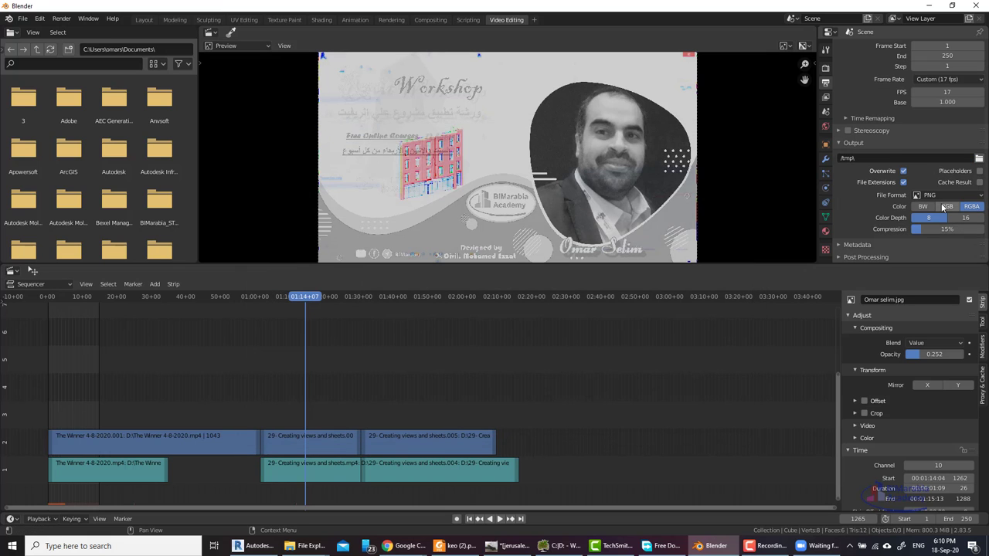
scroll(891, 196, down, 1)
click(981, 196)
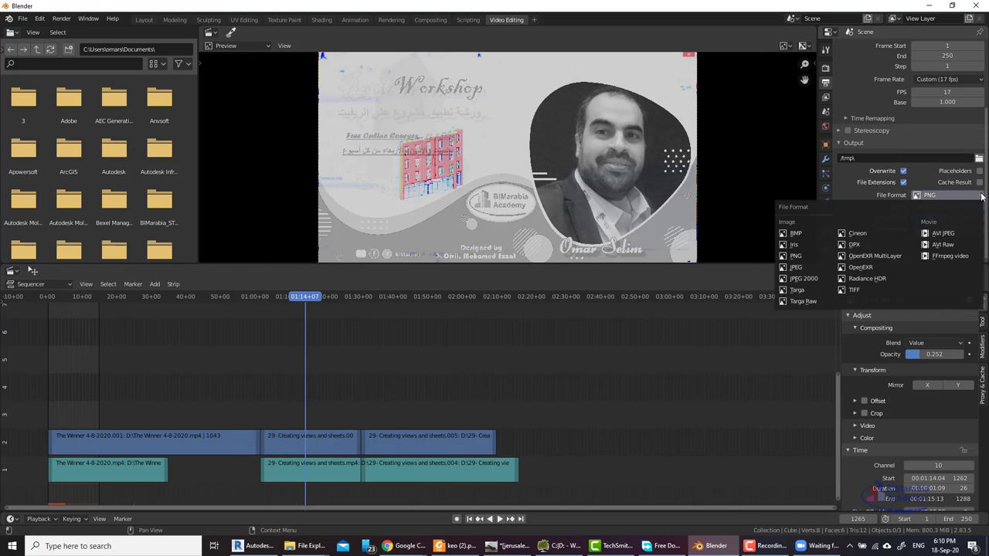
click(935, 233)
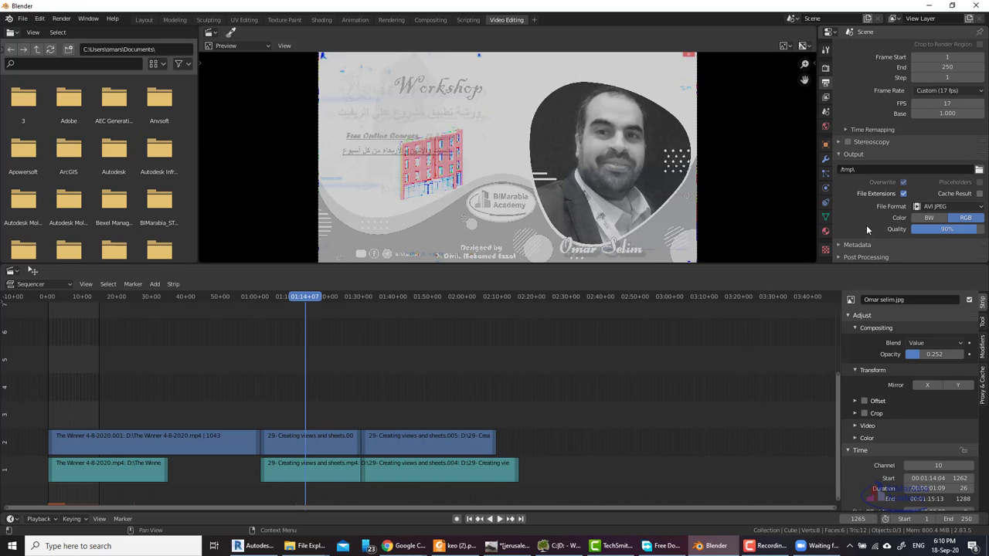
click(979, 230)
key(Return)
- Open the output-path file browser at C:\tmp\ and select the file name field
click(979, 170)
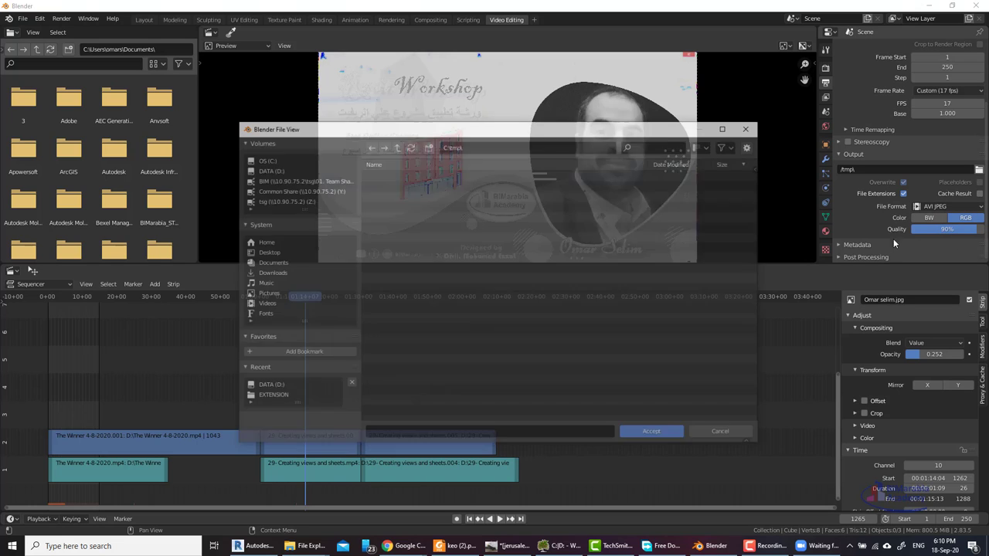
click(389, 434)
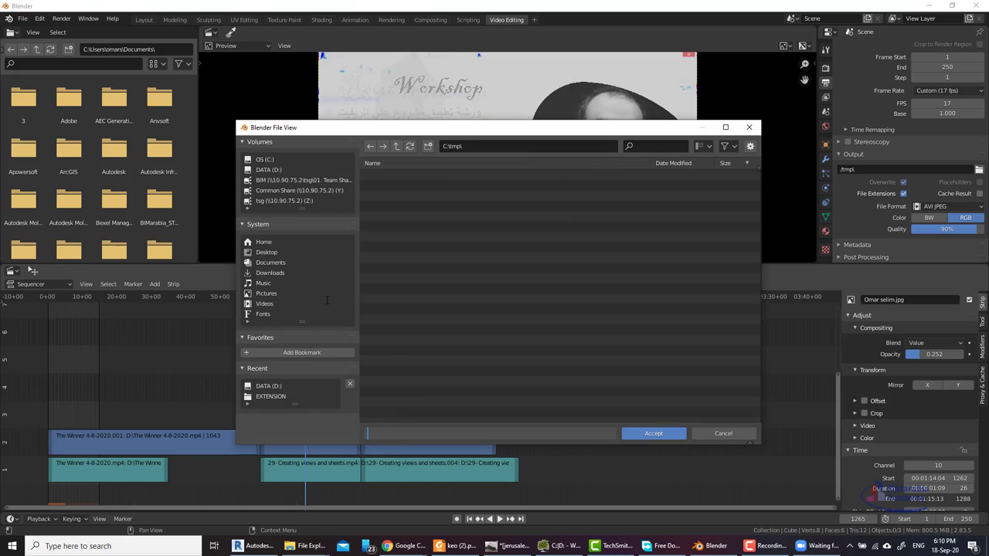